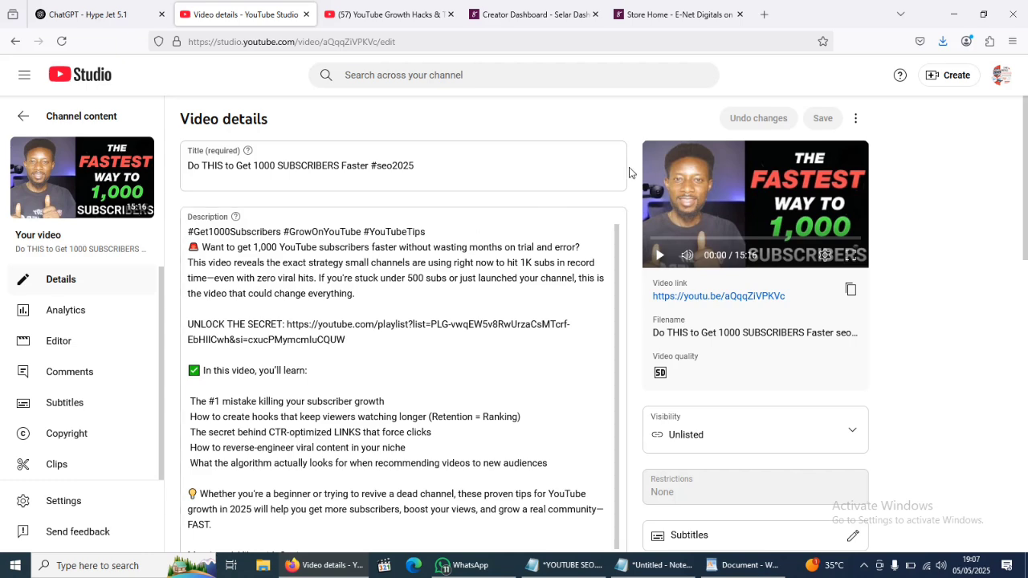
- Add an end screen using the Import from latest video template and save it
scroll(630, 173, "down", 3)
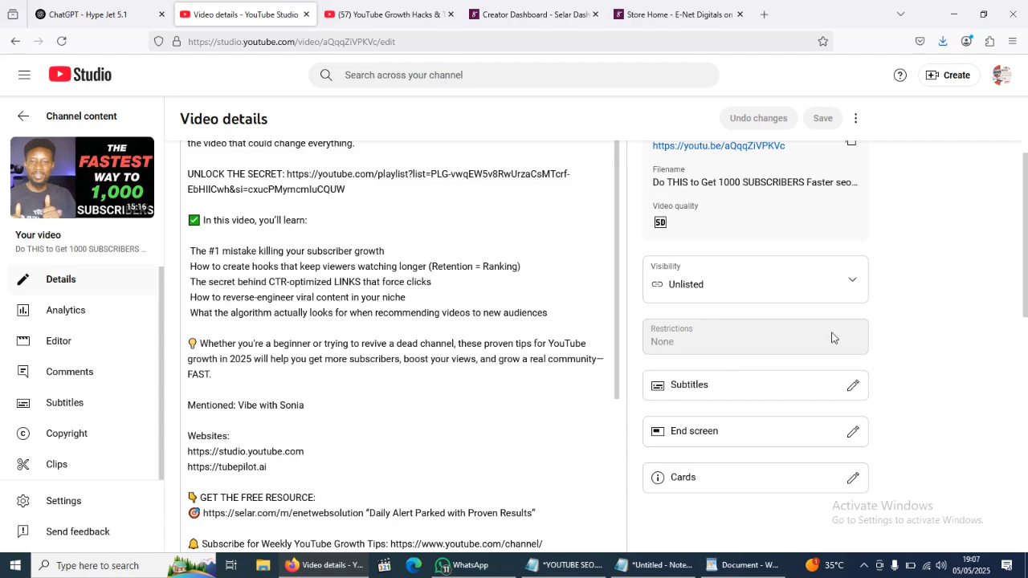
scroll(833, 337, "down", 1)
scroll(727, 345, "down", 1)
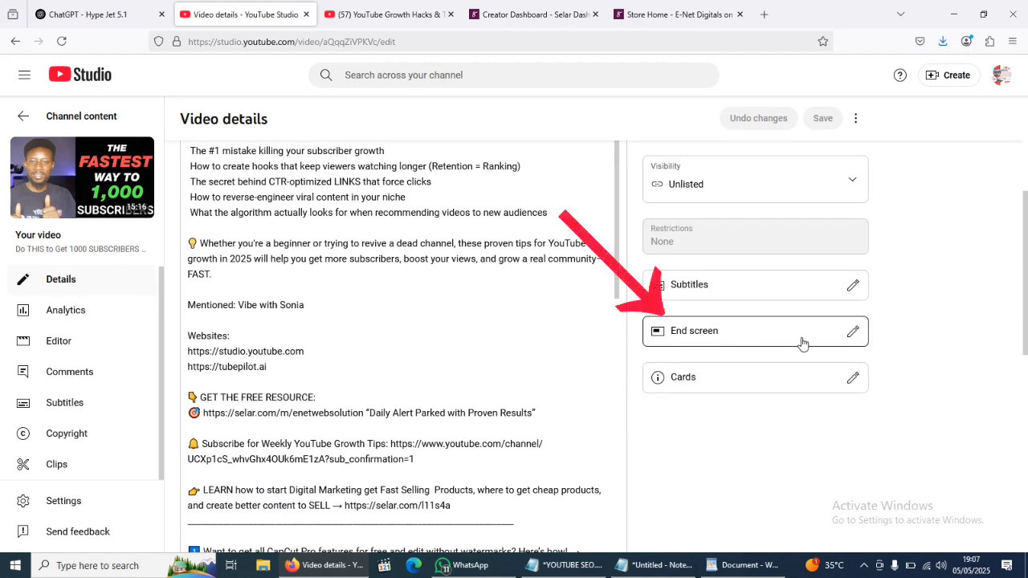
left_click(851, 334)
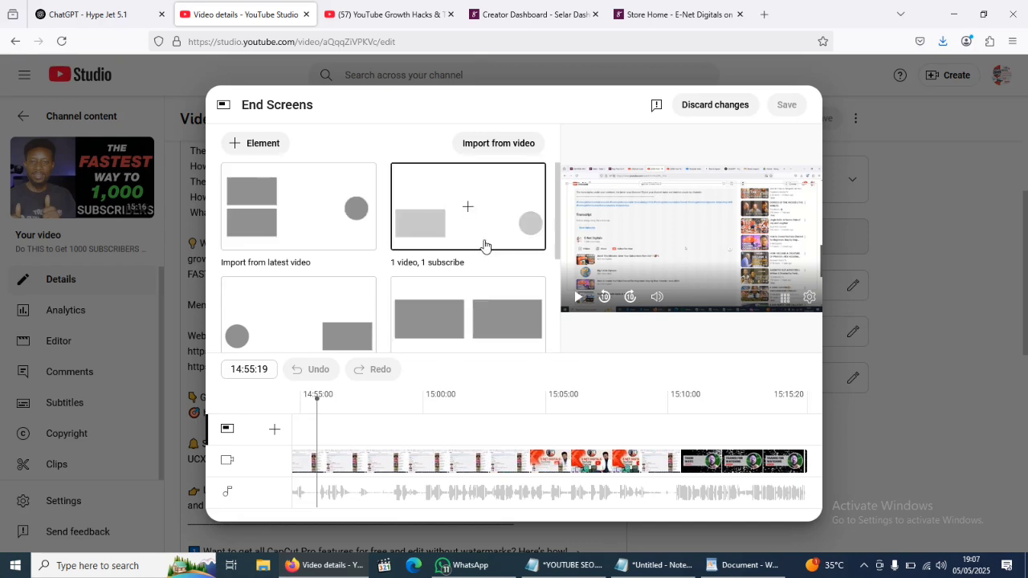
left_click(298, 211)
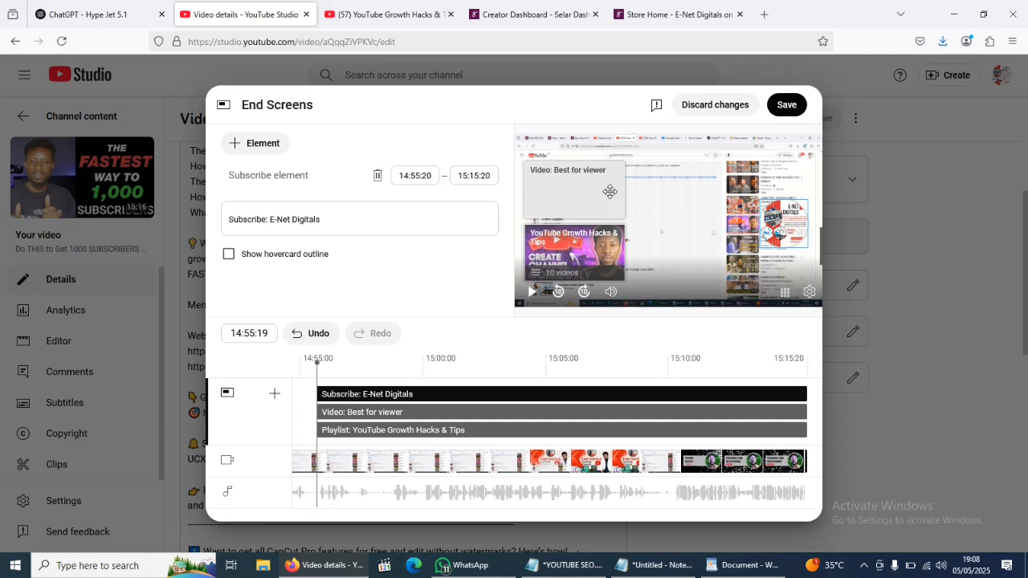
left_click(786, 108)
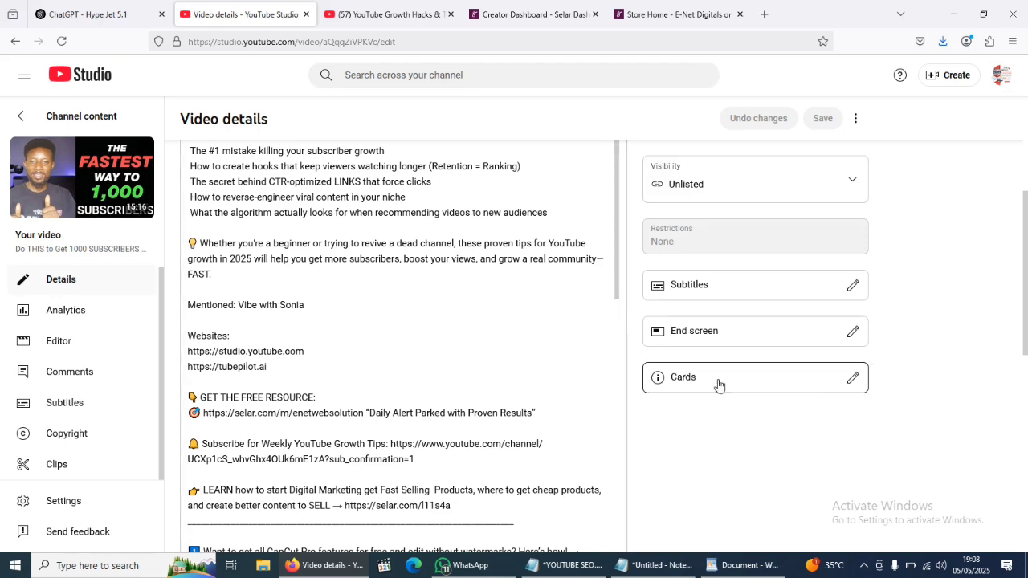
- Open the cards editor and add a playlist card for YouTube Growth Hacks & Tips at 00:01:26
left_click(852, 384)
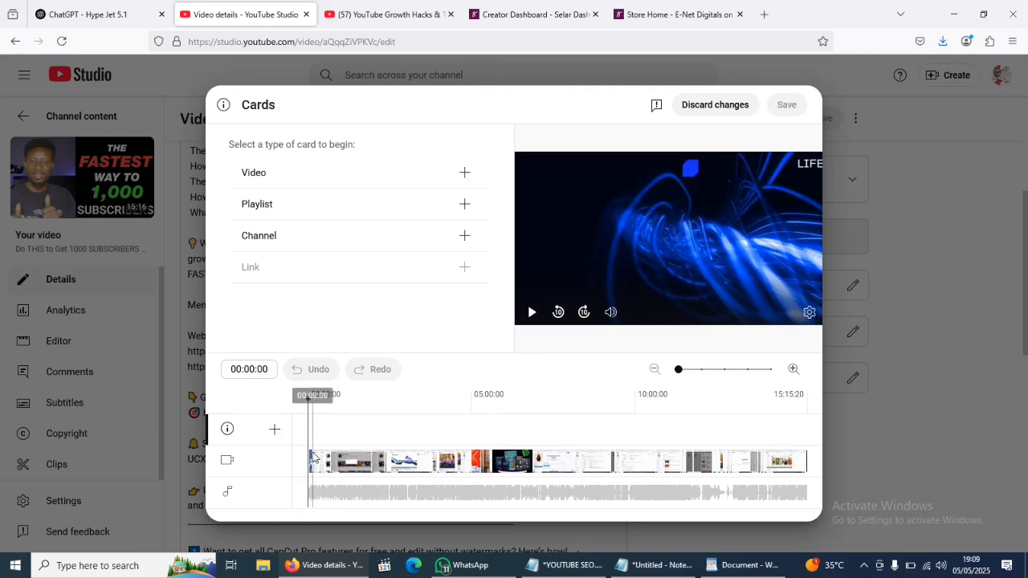
left_click(313, 458)
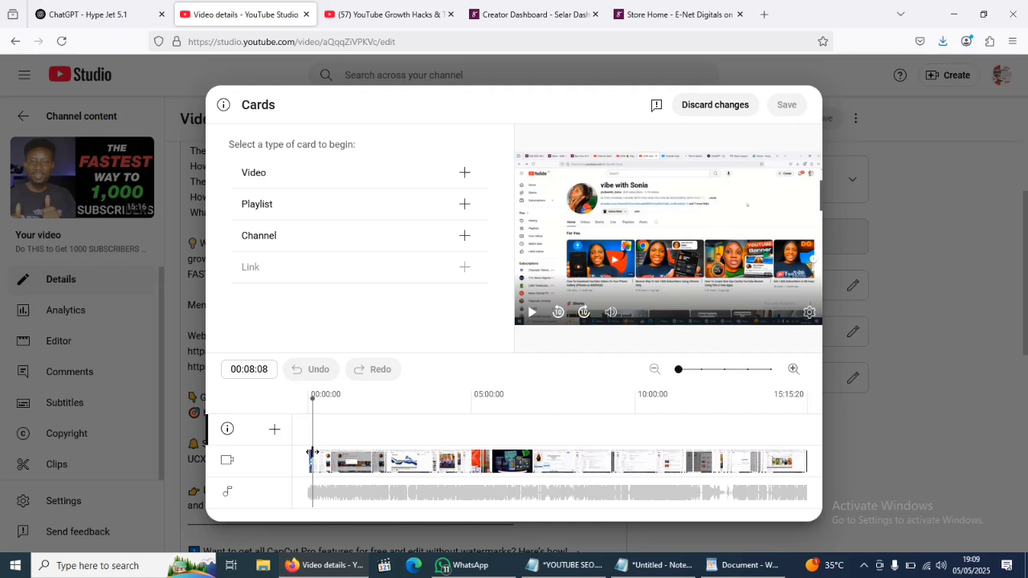
left_click_drag(313, 446, 310, 446)
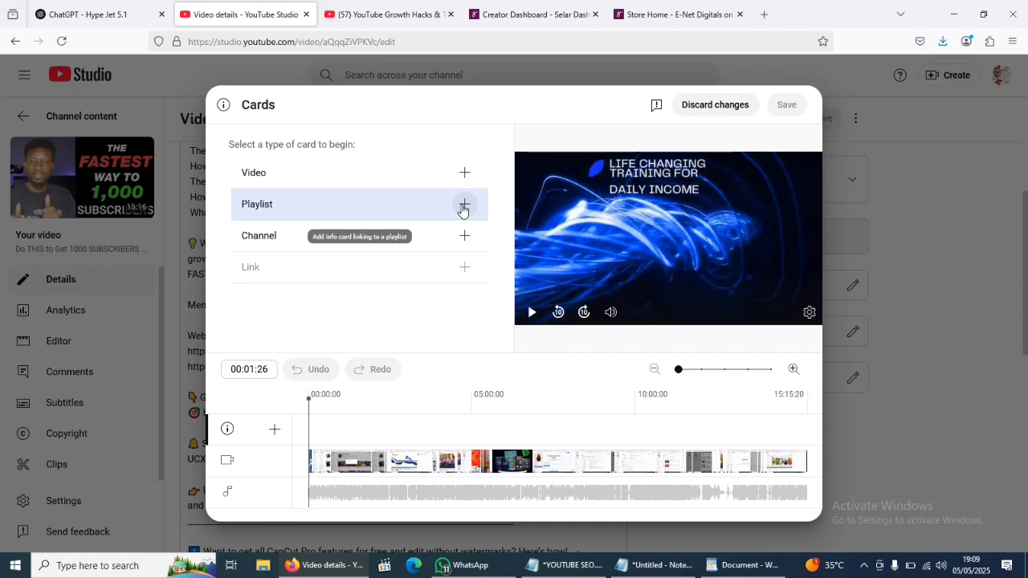
left_click(464, 205)
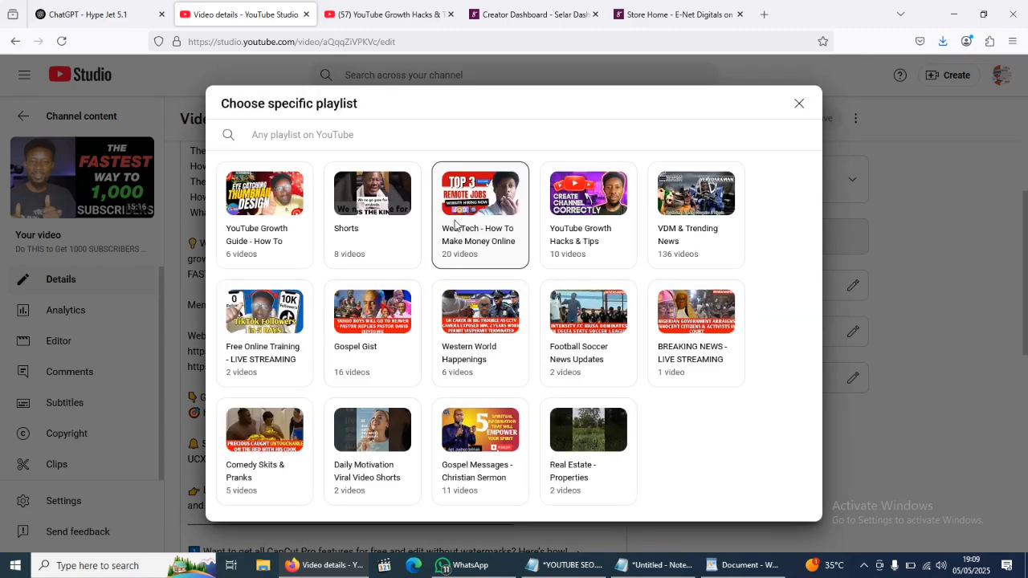
left_click(585, 217)
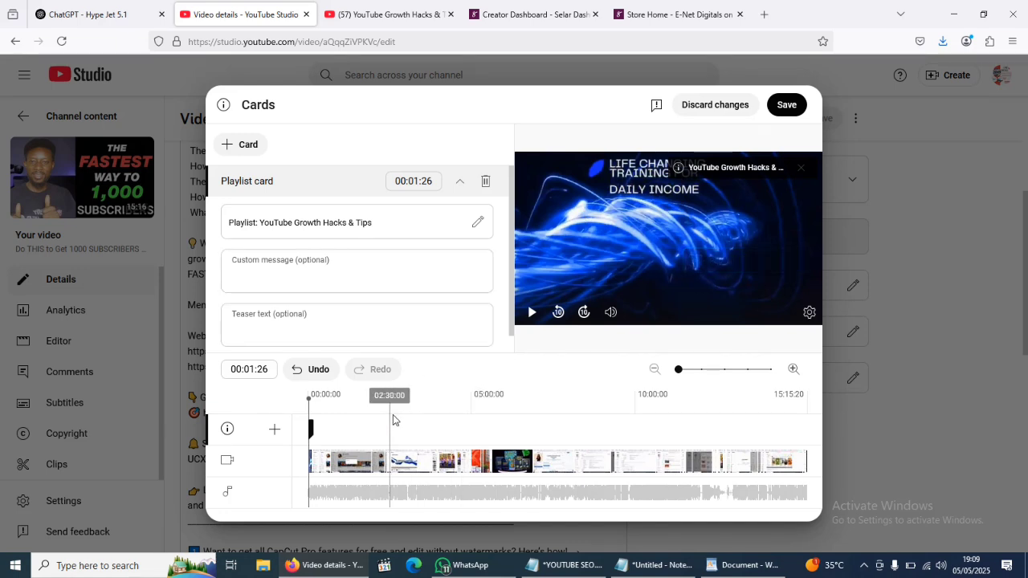
- Add a video card at 05:18:12 linking to How To Upload Your Shorts The Right Way To Go Viral
left_click(481, 417)
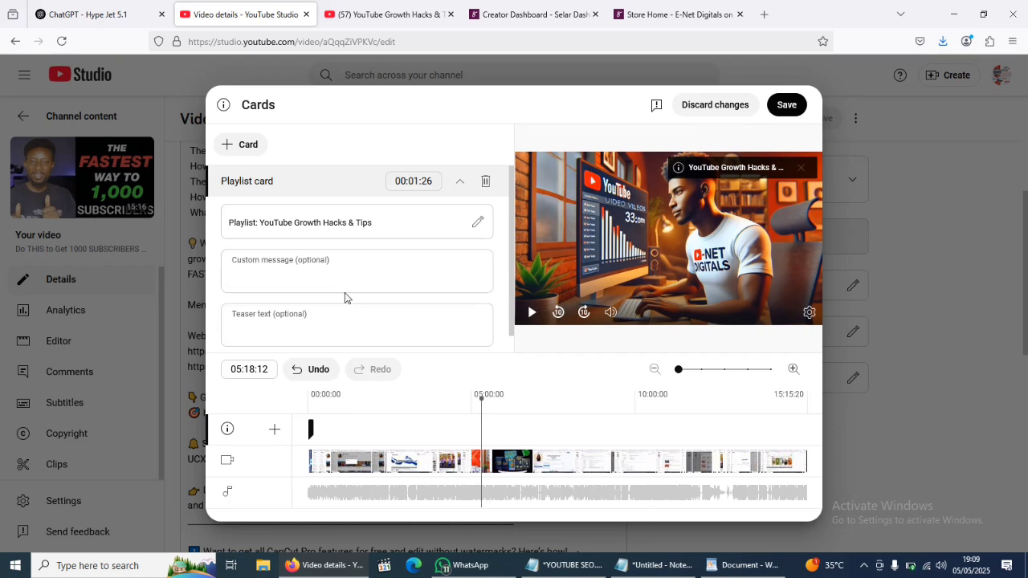
left_click(252, 151)
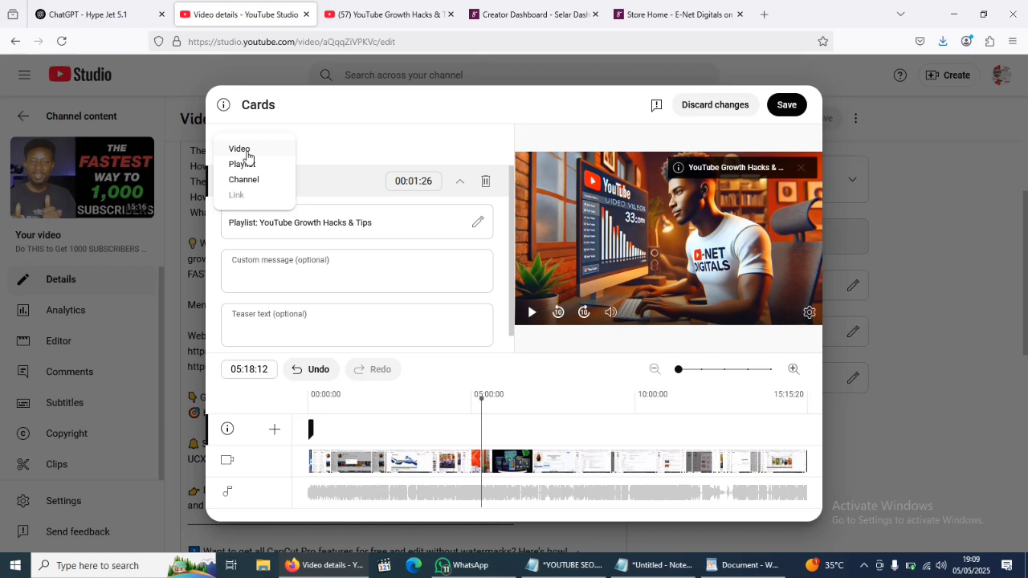
left_click(249, 150)
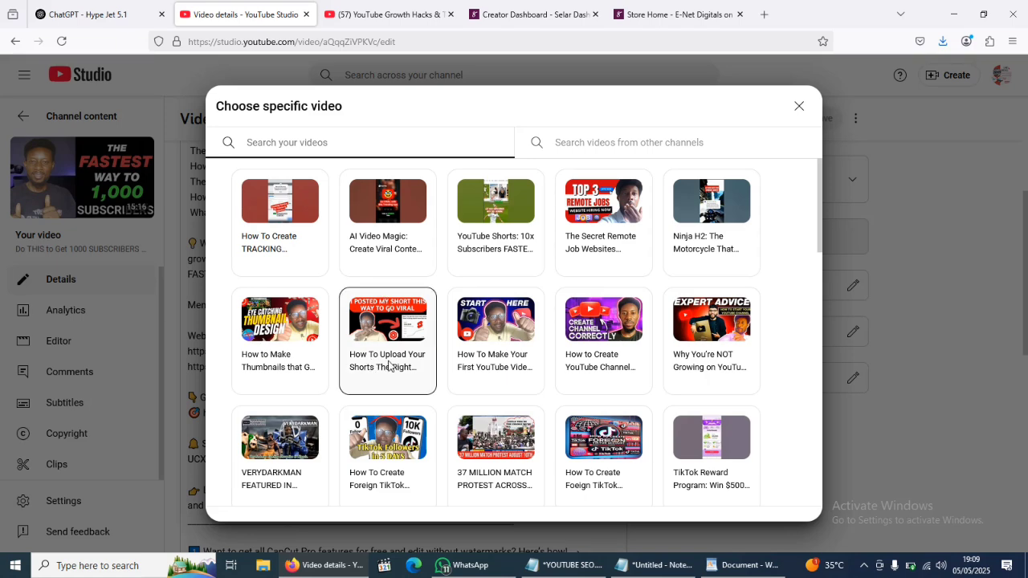
left_click(400, 337)
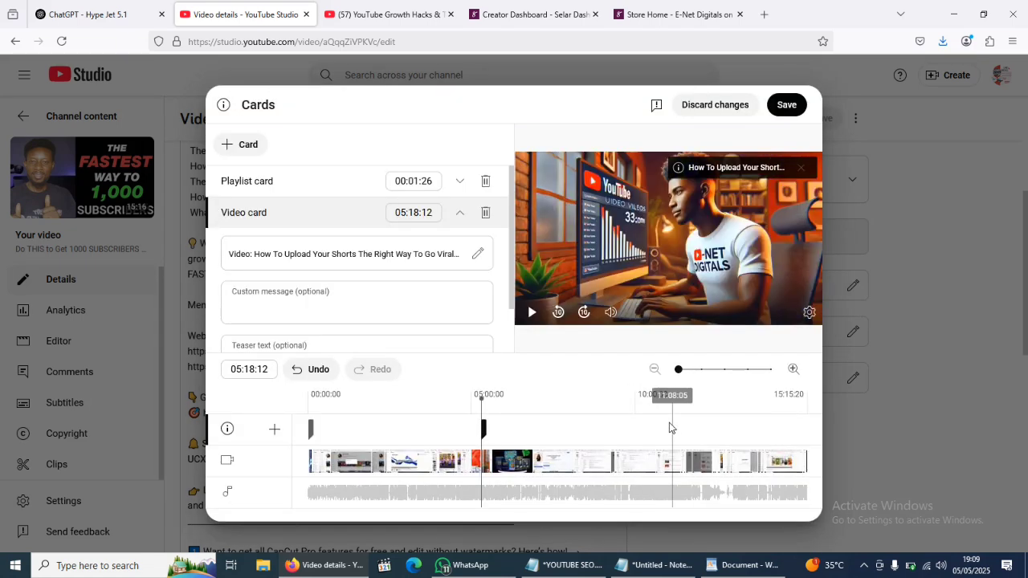
- Add a video card at 10:28:03 linking to VERYDARKMAN FEATURED IN HOLLYWOOD MOVIE?
left_click(652, 417)
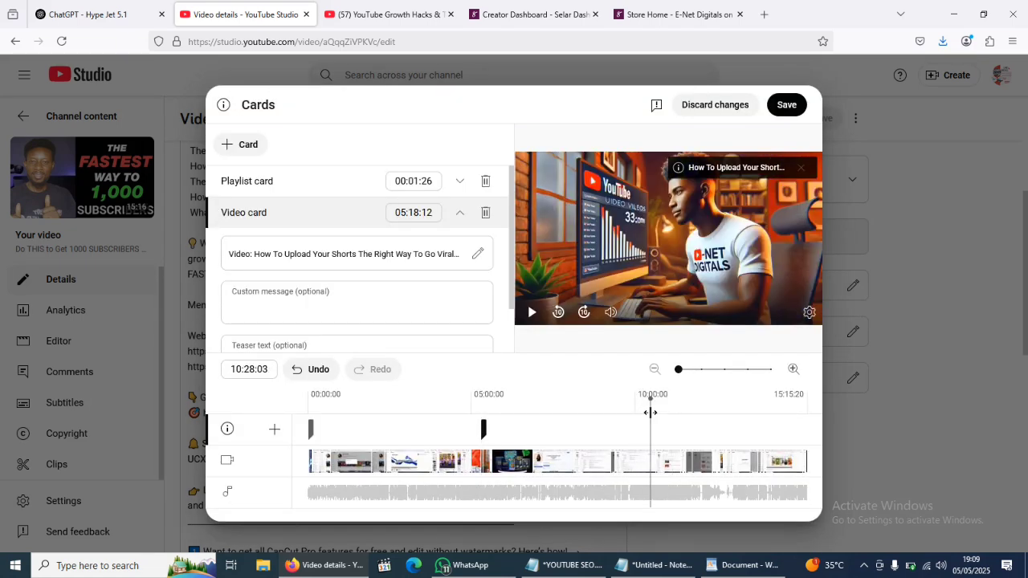
left_click(249, 147)
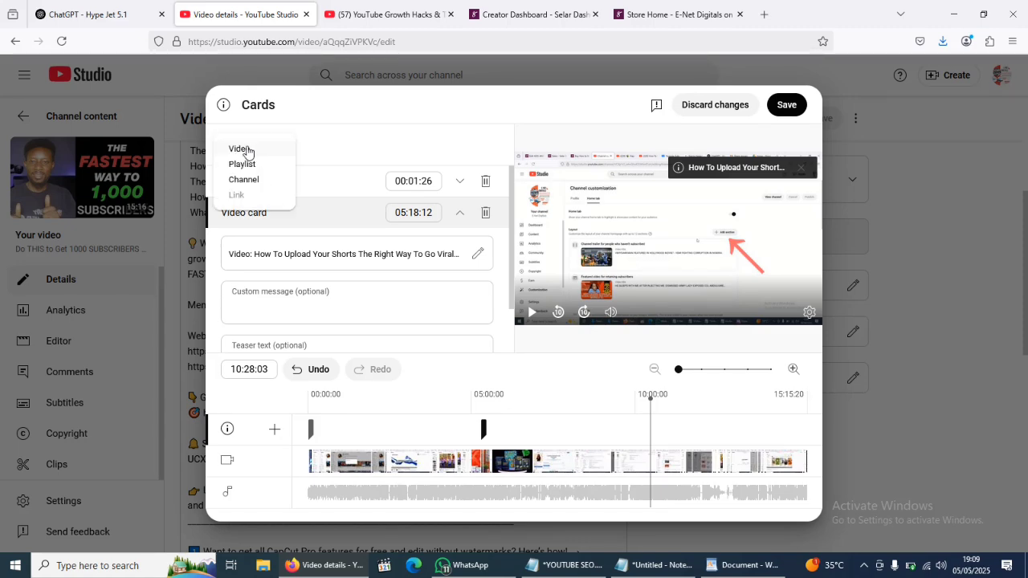
left_click(241, 150)
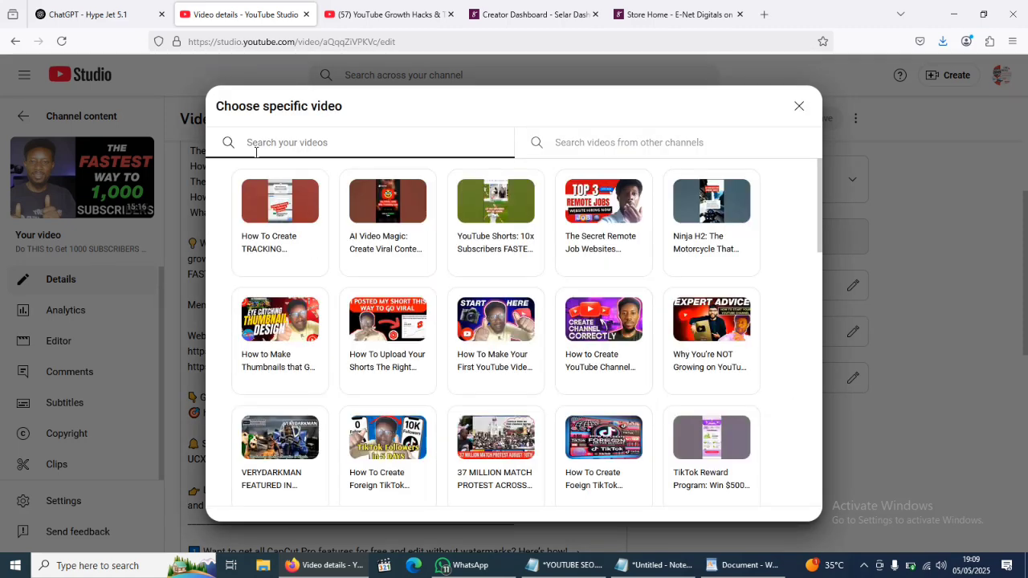
scroll(637, 327, "down", 2)
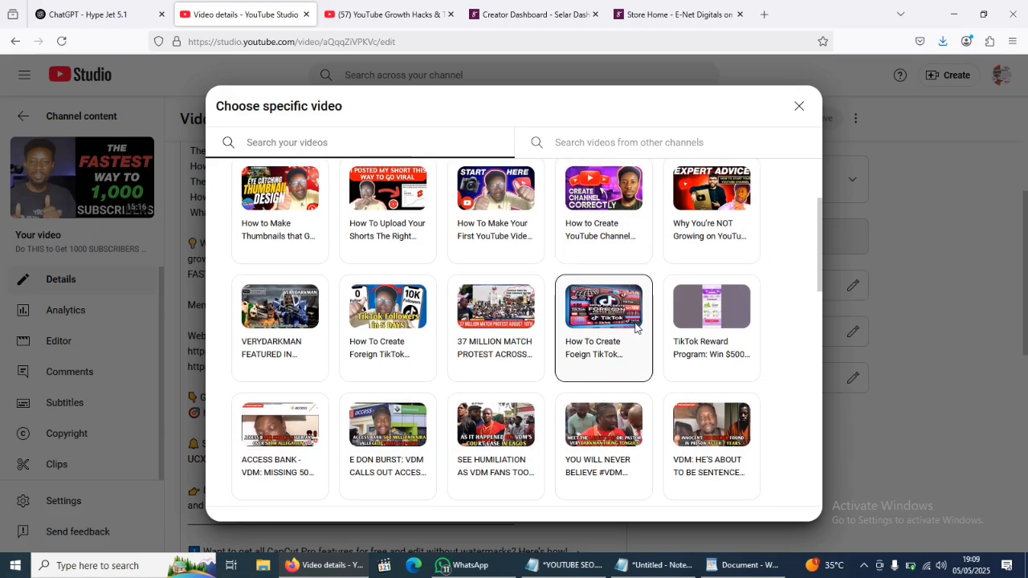
scroll(637, 326, "up", 2)
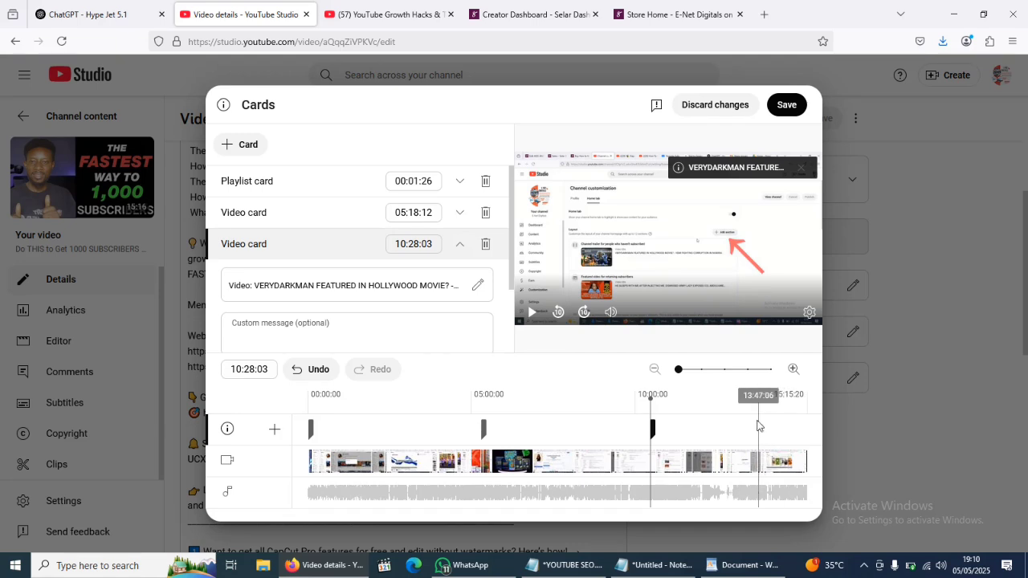
left_click(758, 418)
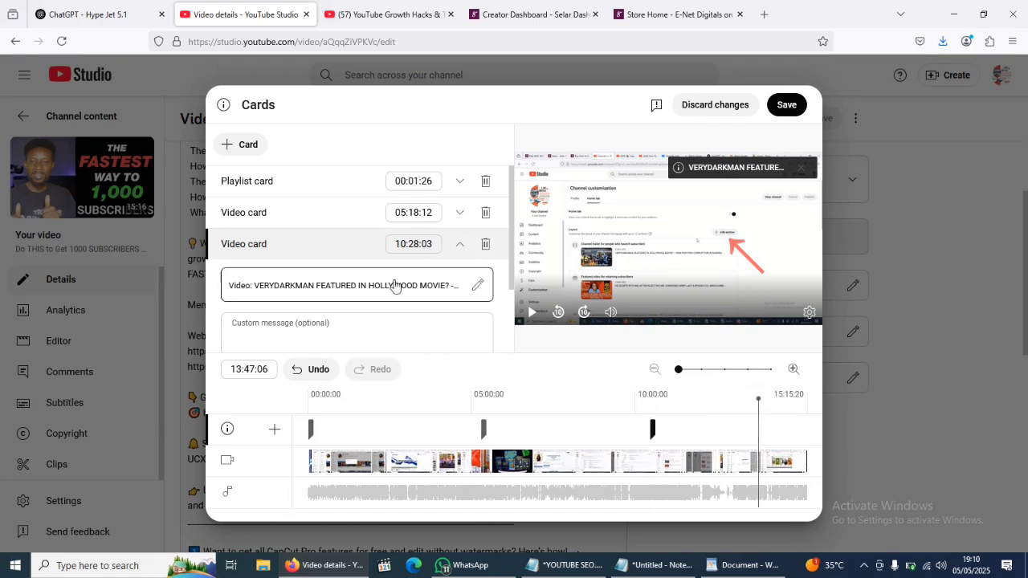
left_click(245, 152)
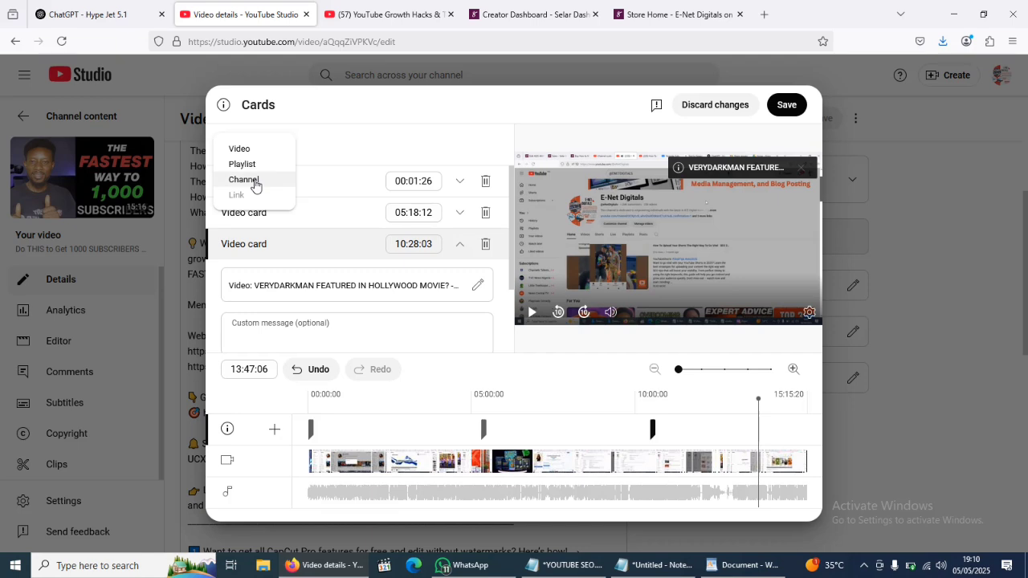
left_click(254, 181)
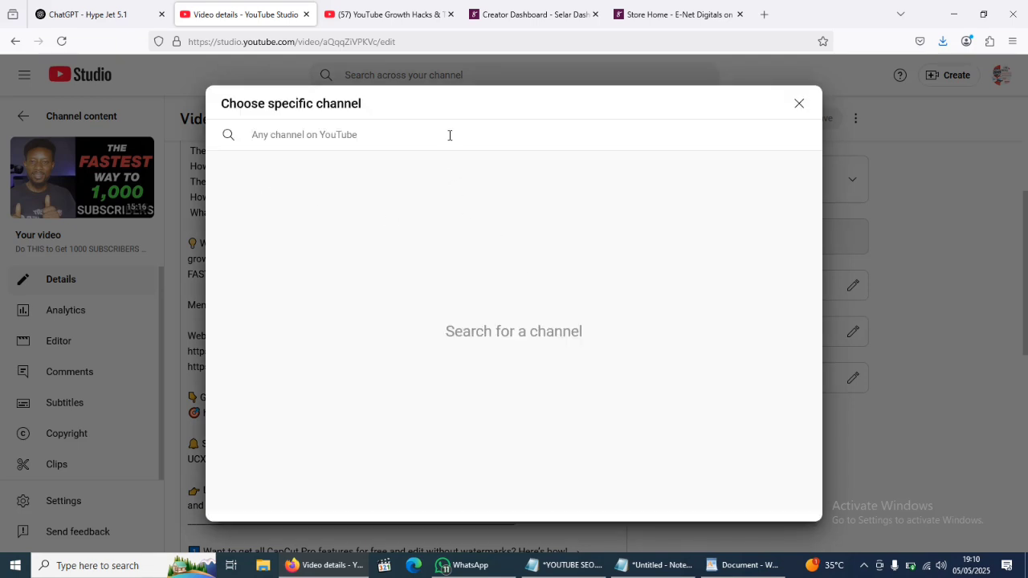
type("@bigekidscartoon")
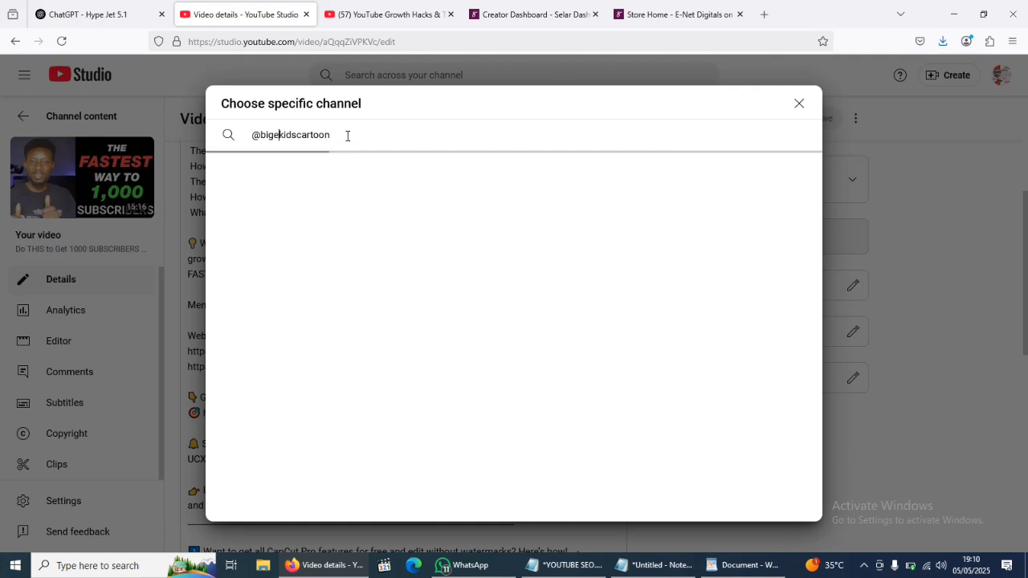
left_click(265, 212)
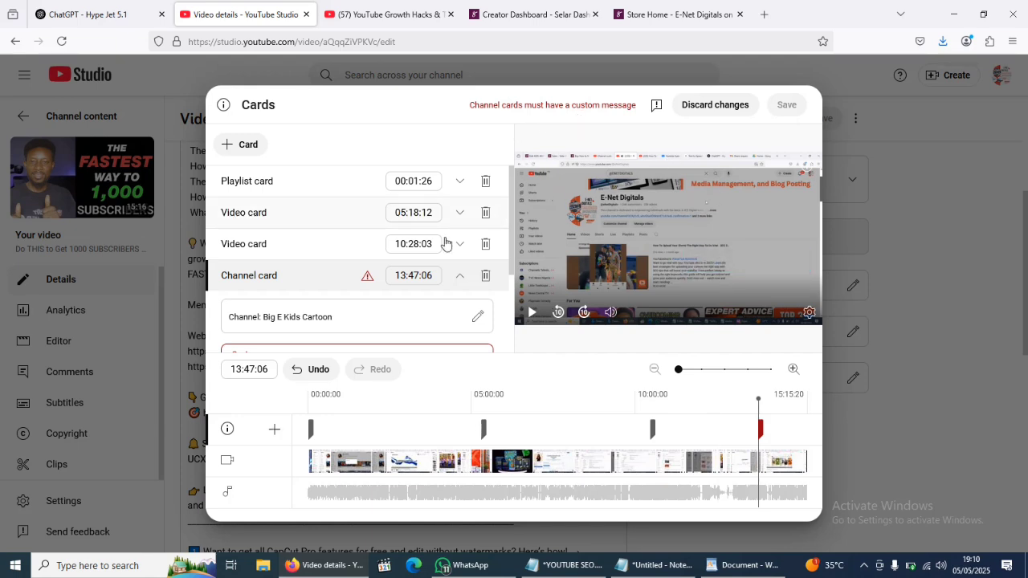
- Set the channel card's custom message to Learn How To Animate Like Pro
scroll(362, 313, "down", 1)
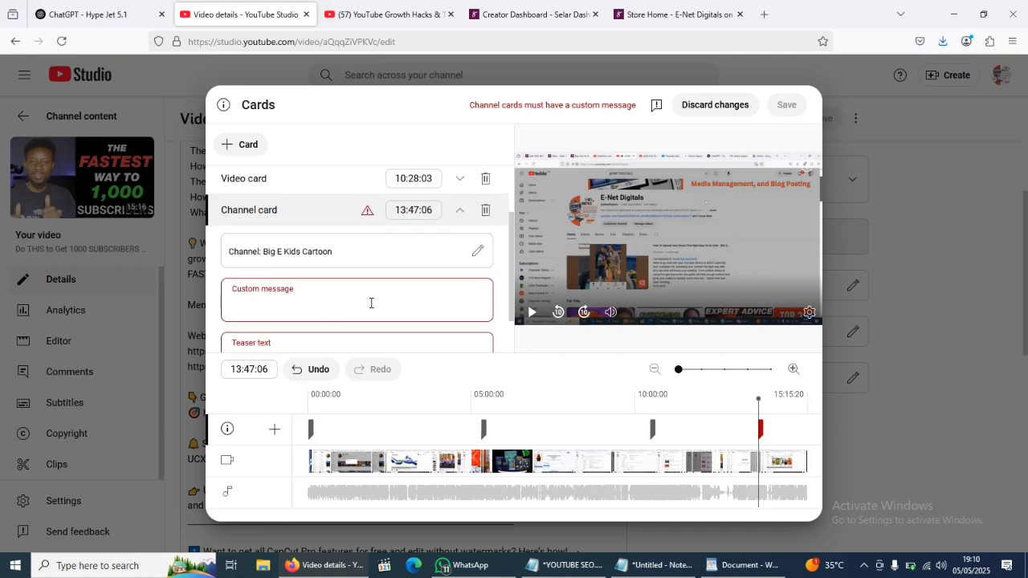
left_click(285, 308)
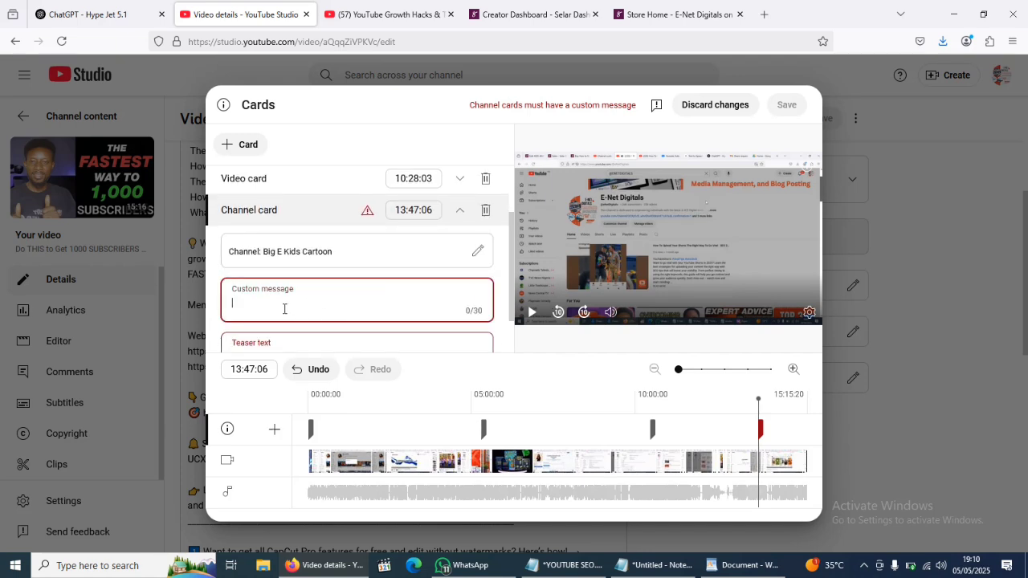
type("Lear")
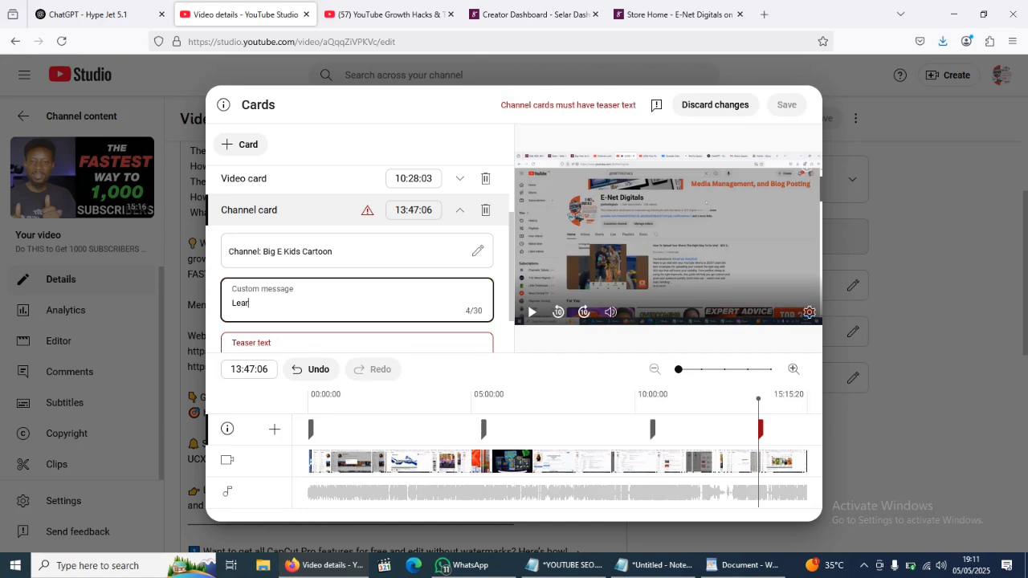
type("n How To Animate Like a Pro")
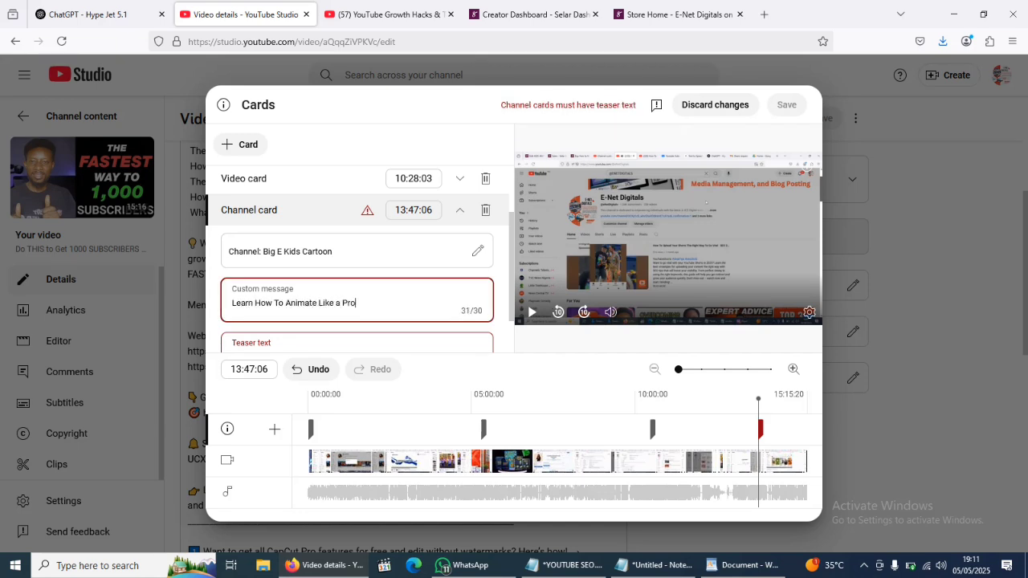
scroll(354, 307, "down", 1)
left_click(341, 260)
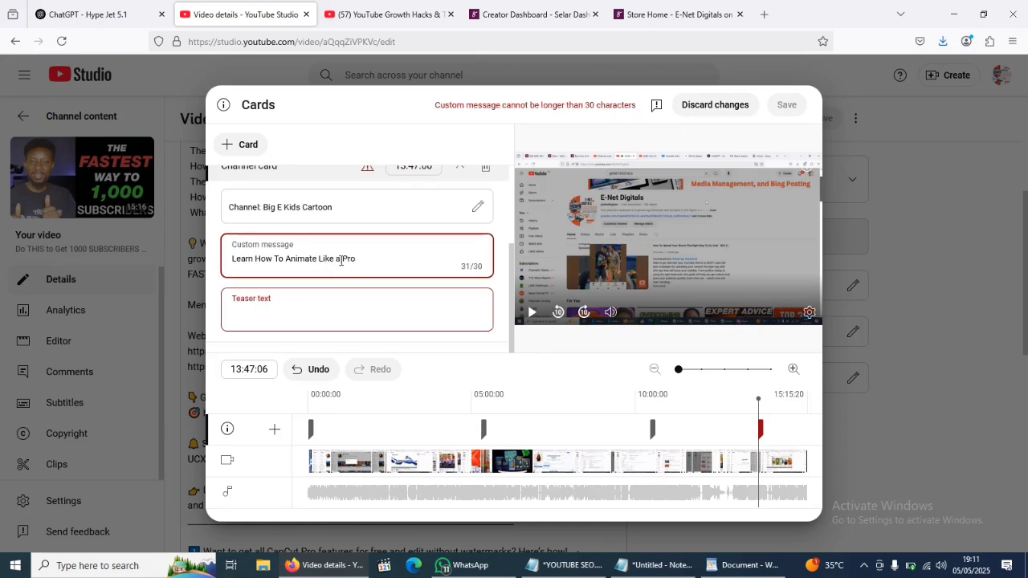
key("BackSpace")
key("BackSpace")
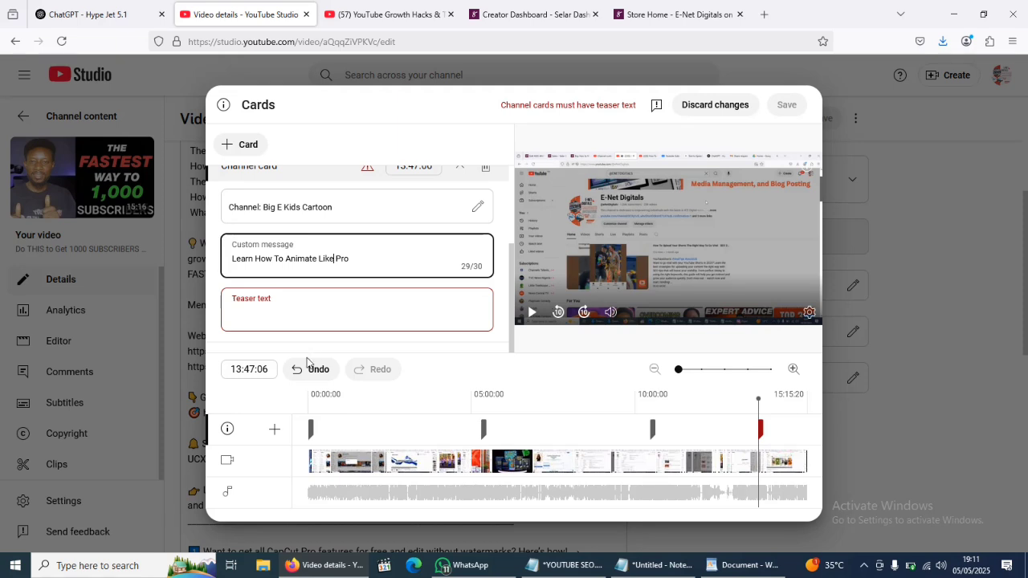
- Set the channel card's teaser text to This is the BEST part of it and save the cards
left_click(321, 315)
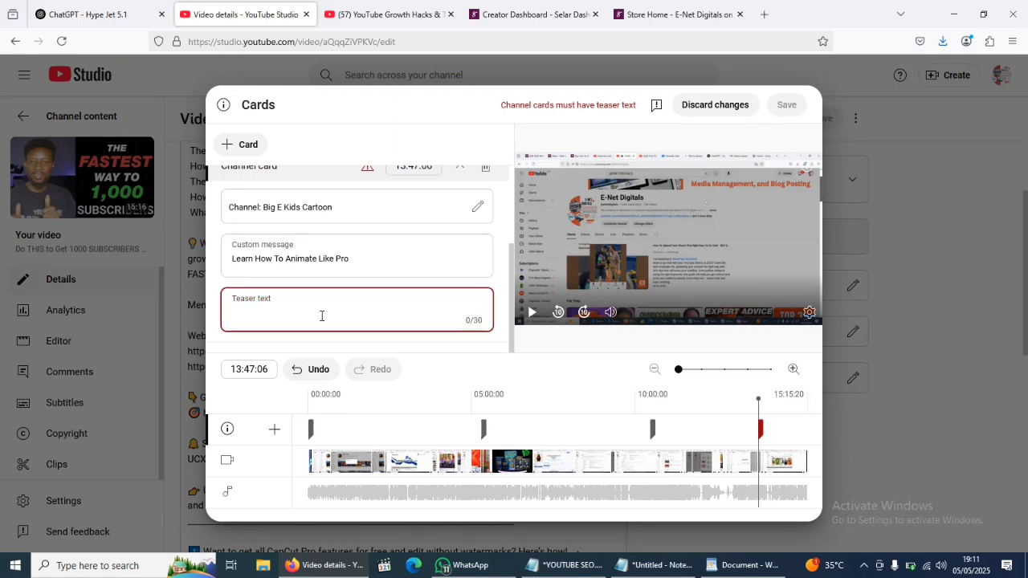
type("This is the best")
key("BackSpace")
key("BackSpace")
key("BackSpace")
key("BackSpace")
key("BackSpace")
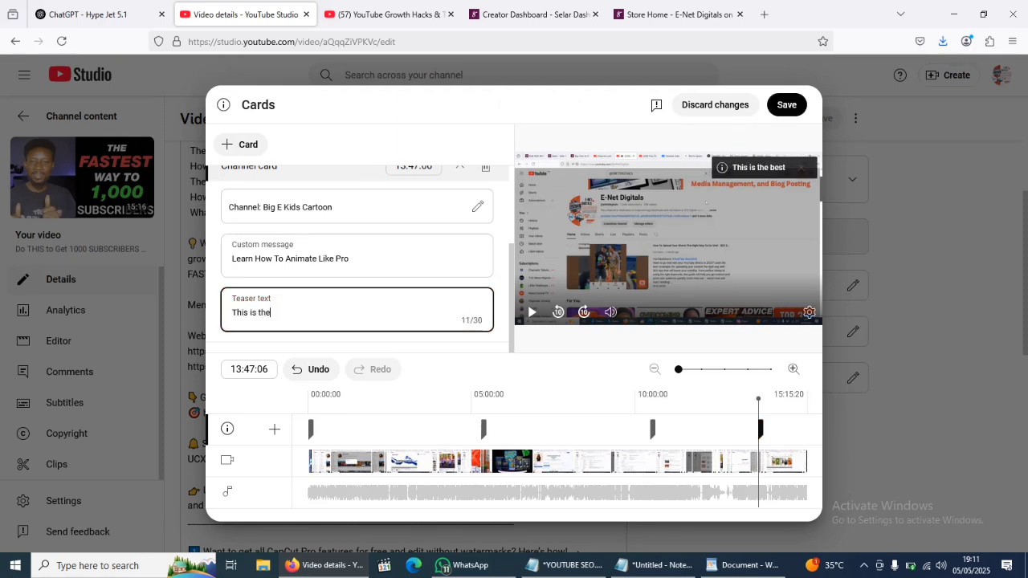
type("BEST part of it")
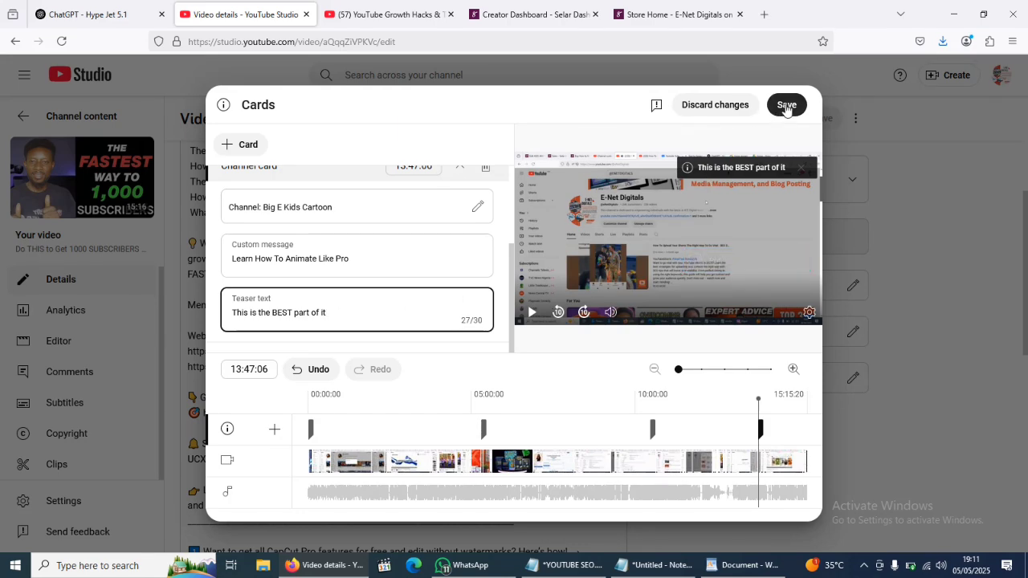
left_click(787, 109)
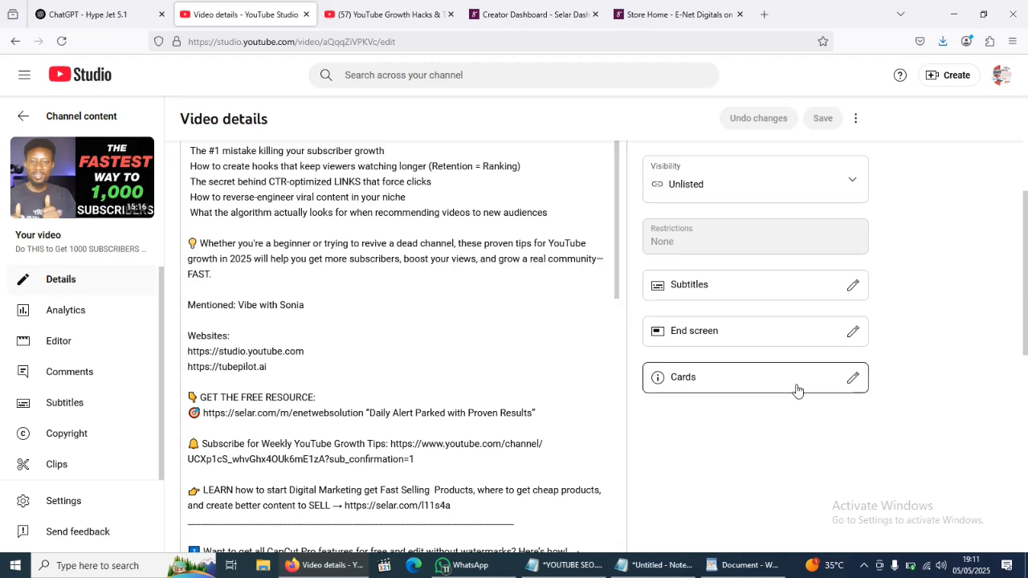
scroll(999, 394, "down", 2)
scroll(956, 379, "down", 3)
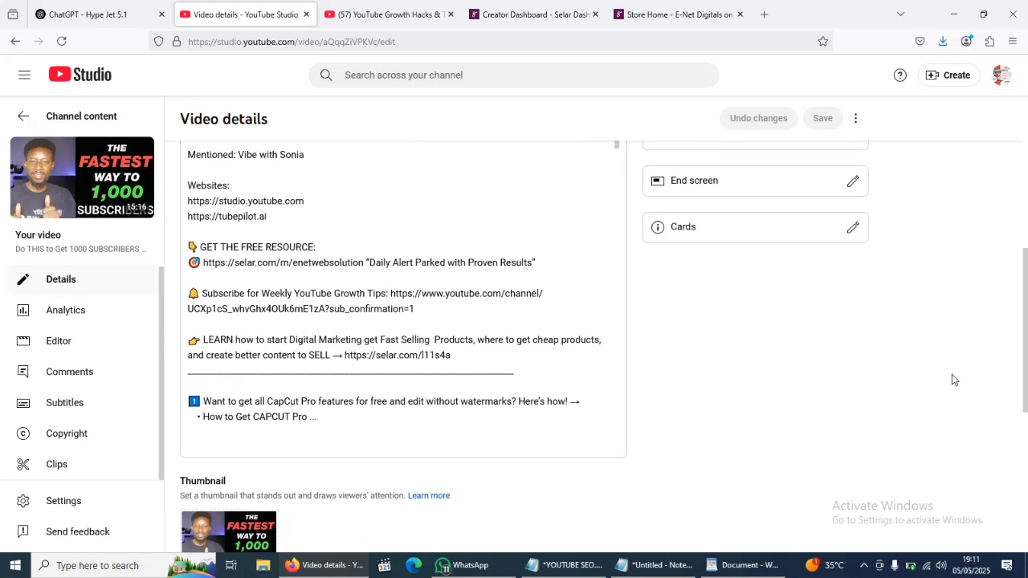
scroll(876, 351, "up", 6)
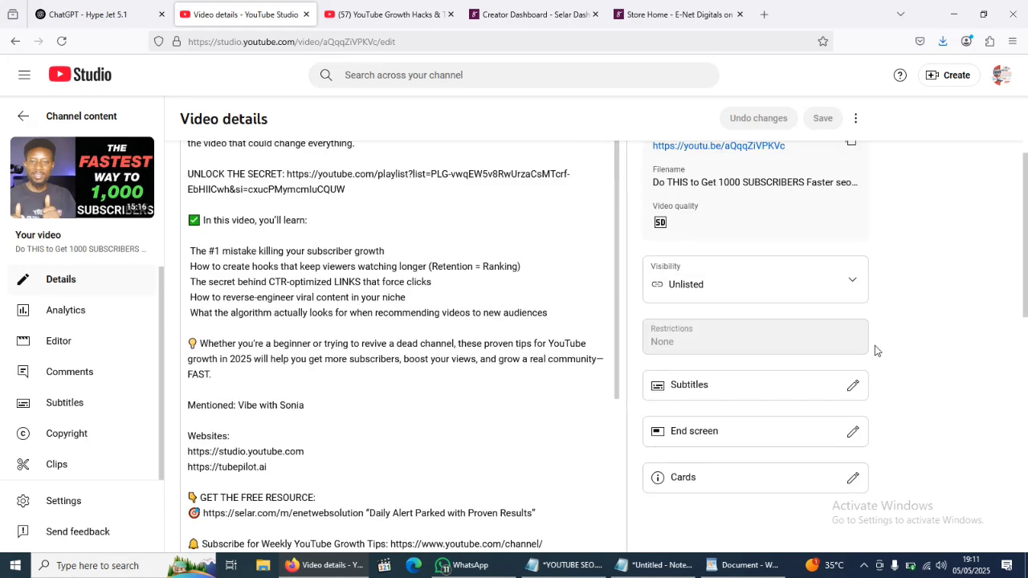